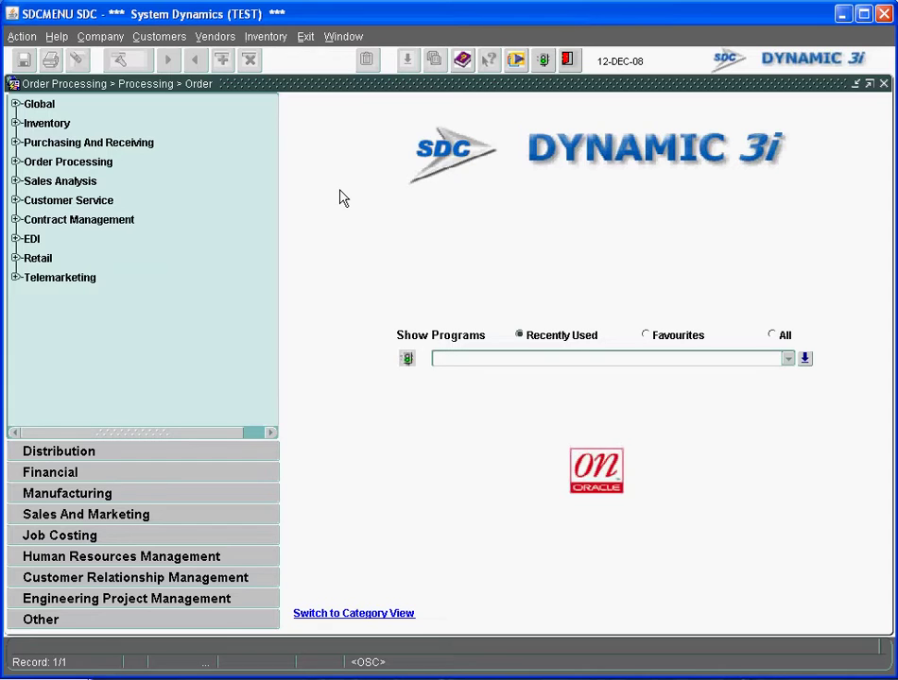
# Expand the Financial menu tree down to Accounts Receivable > Inquiries
pyautogui.click(74, 479)
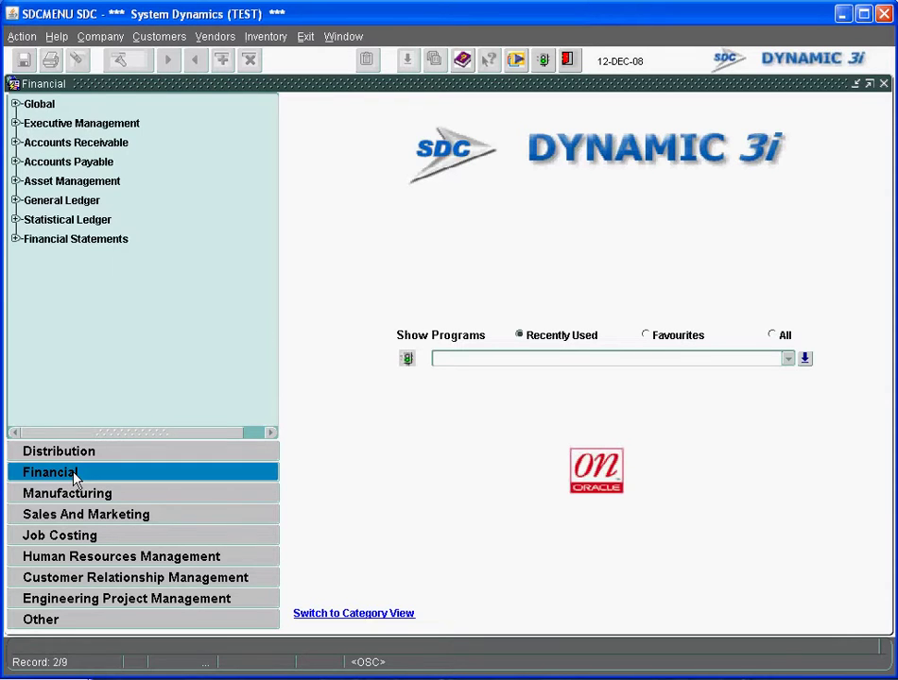
pyautogui.click(15, 142)
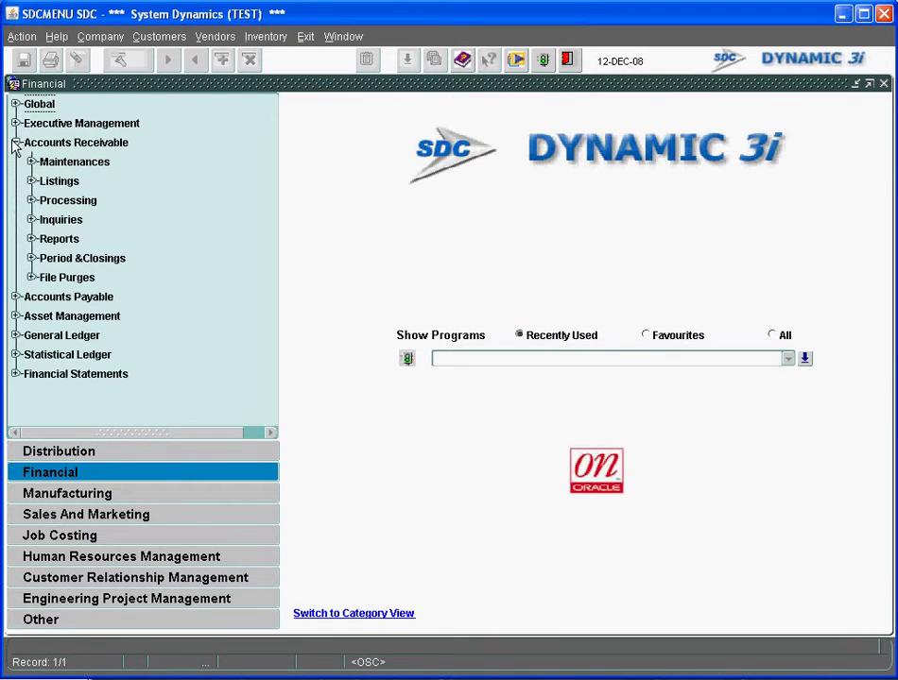
pyautogui.click(31, 219)
# Load Roberts Creek Industries' account in the Customer inquiry by its customer code, and select invoice 100097
pyautogui.doubleClick(73, 242)
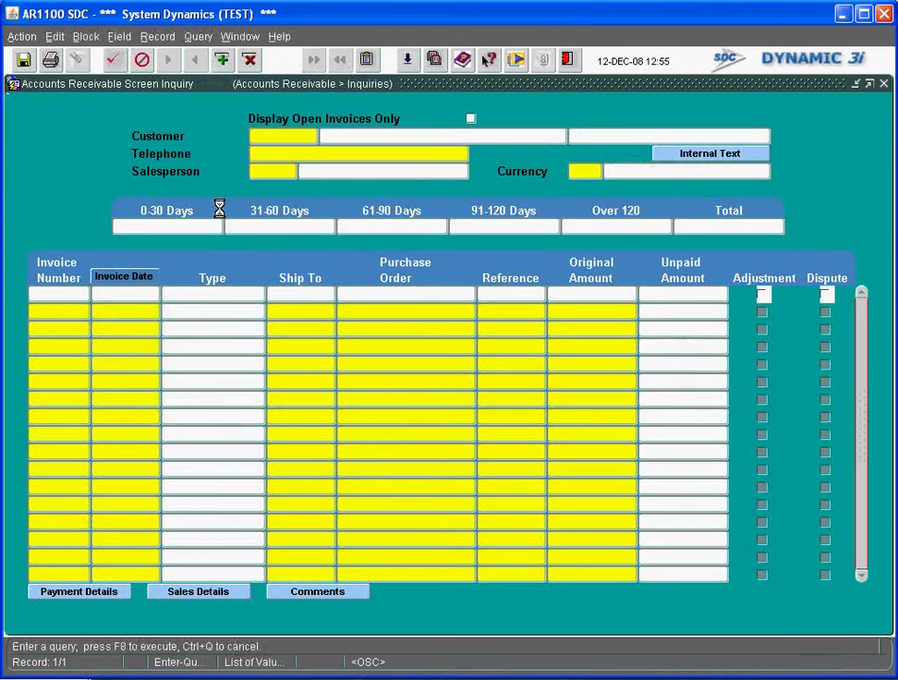
pyautogui.write('ROB0001')
pyautogui.press('F8')
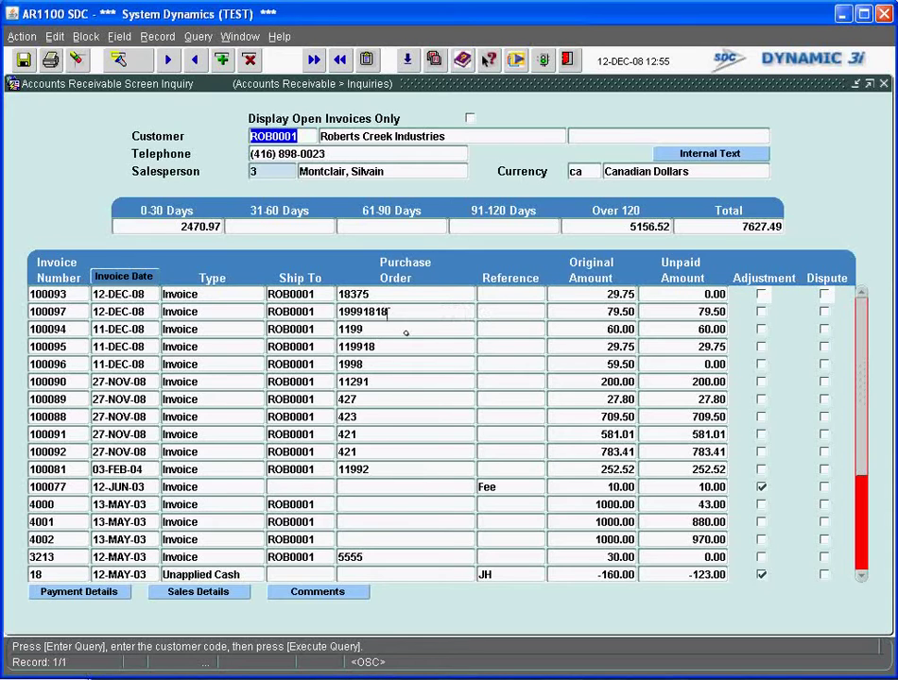
pyautogui.click(62, 311)
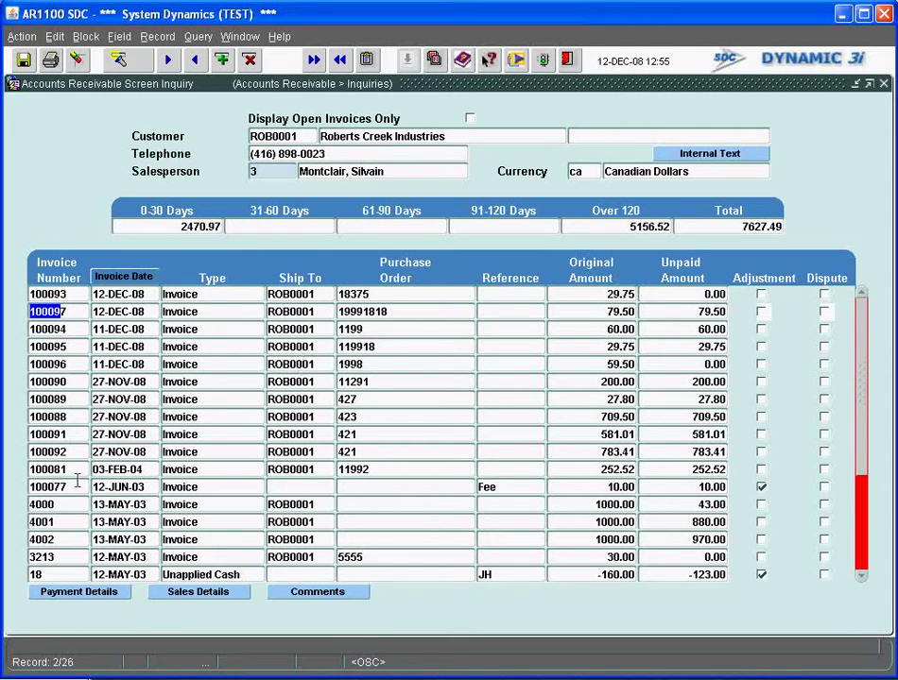
# Confirm invoice 100097 has no payment details recorded, then select invoice 100094
pyautogui.click(66, 310)
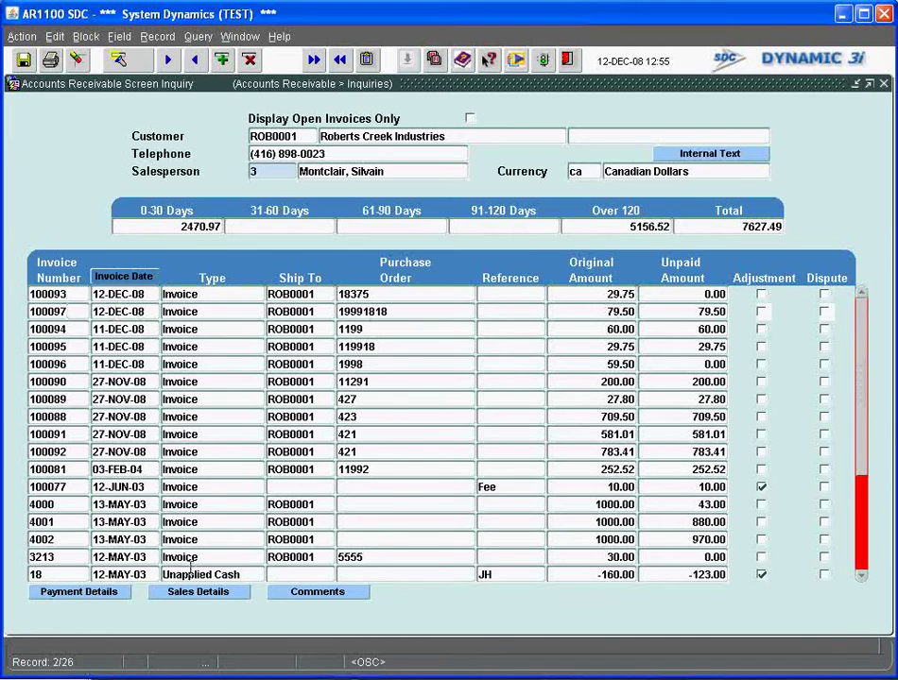
pyautogui.click(85, 593)
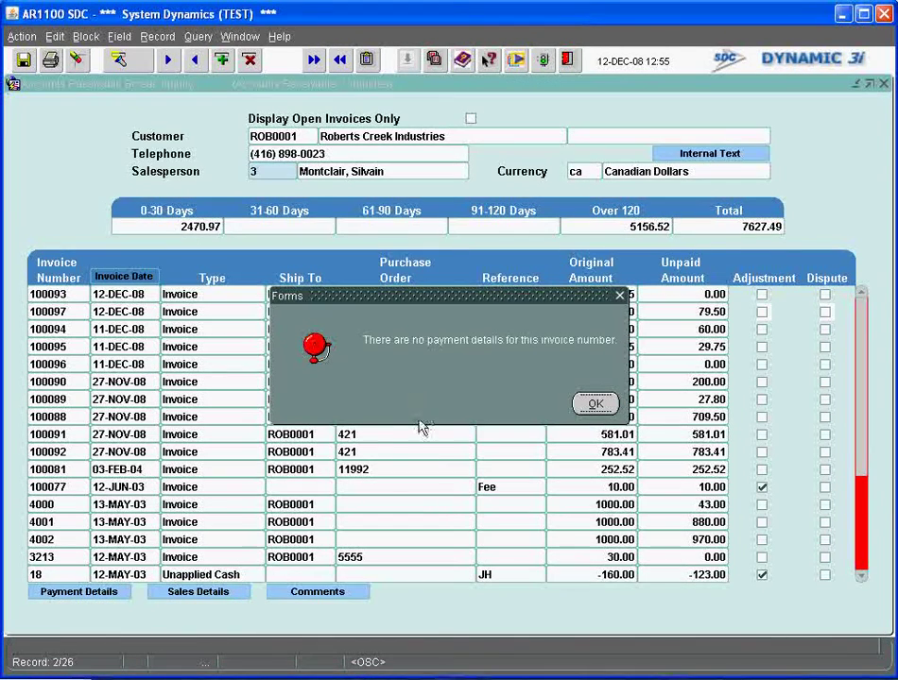
pyautogui.click(593, 405)
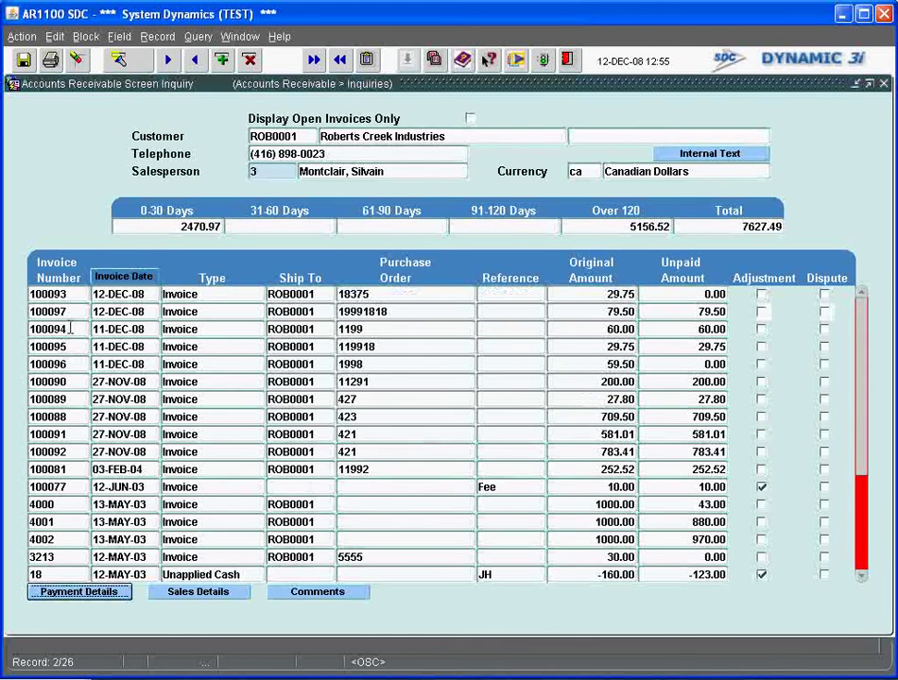
pyautogui.click(73, 328)
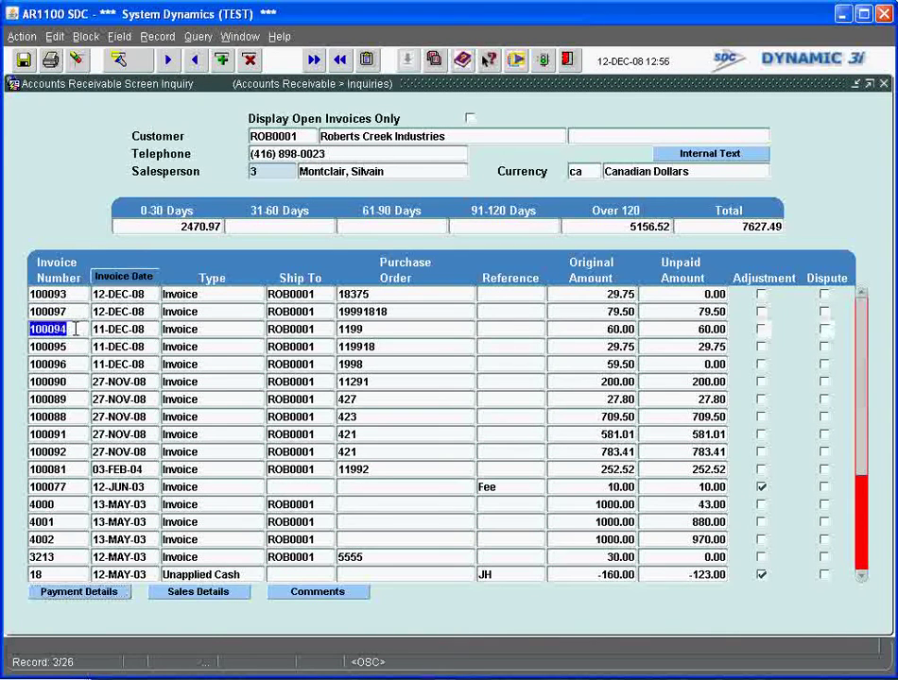
# Review the sales details of invoices 100094 and 100097, including the cloth line's ordering units
pyautogui.click(200, 595)
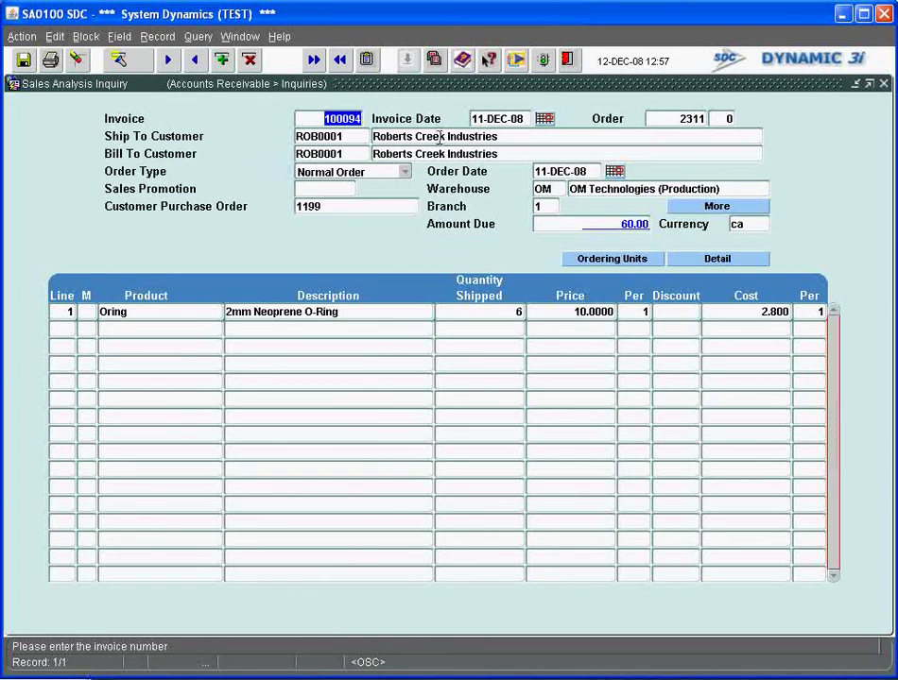
pyautogui.click(568, 63)
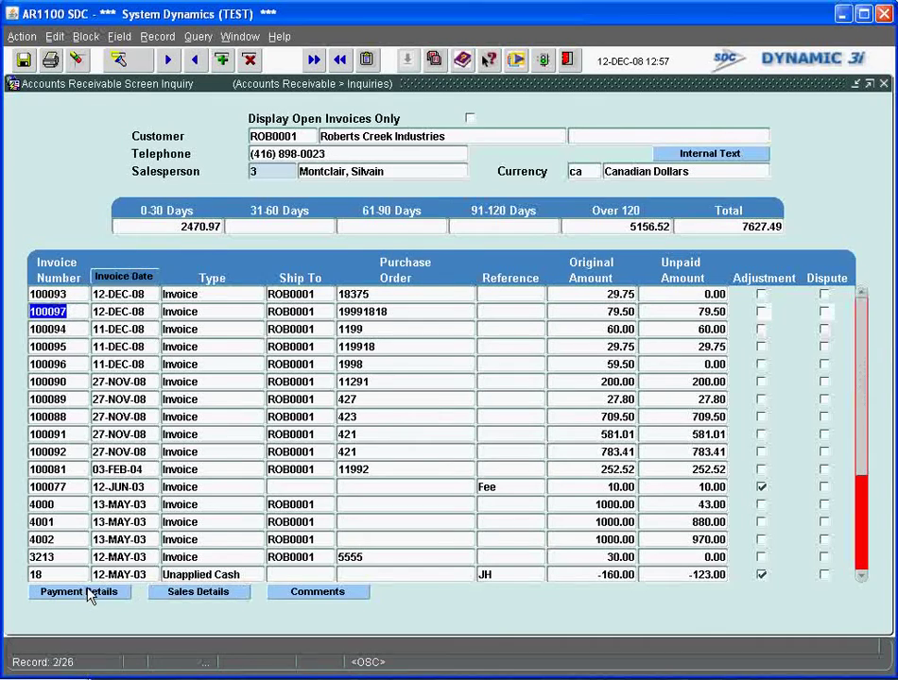
pyautogui.click(206, 593)
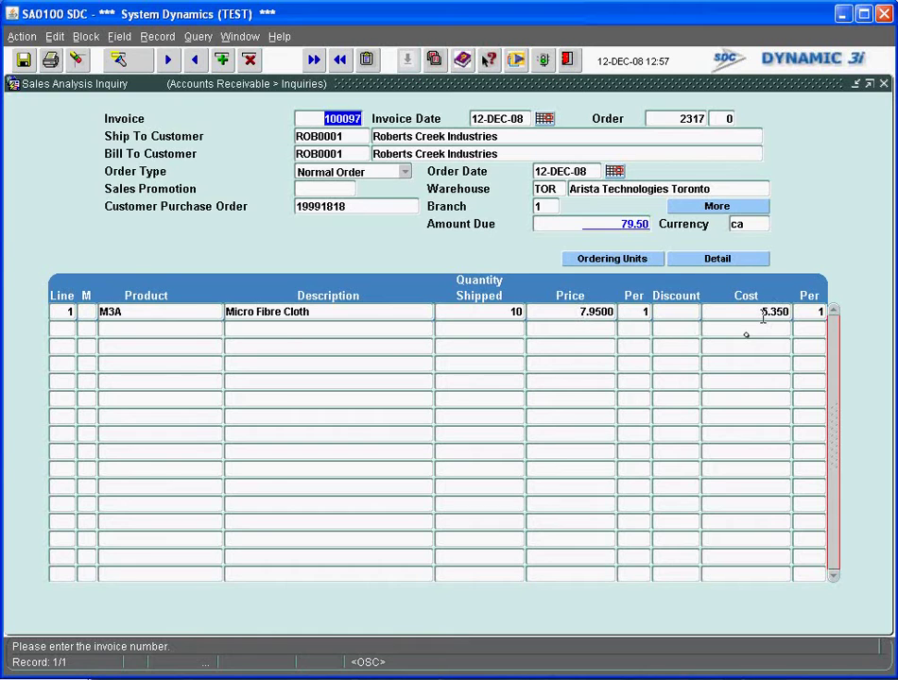
pyautogui.click(598, 262)
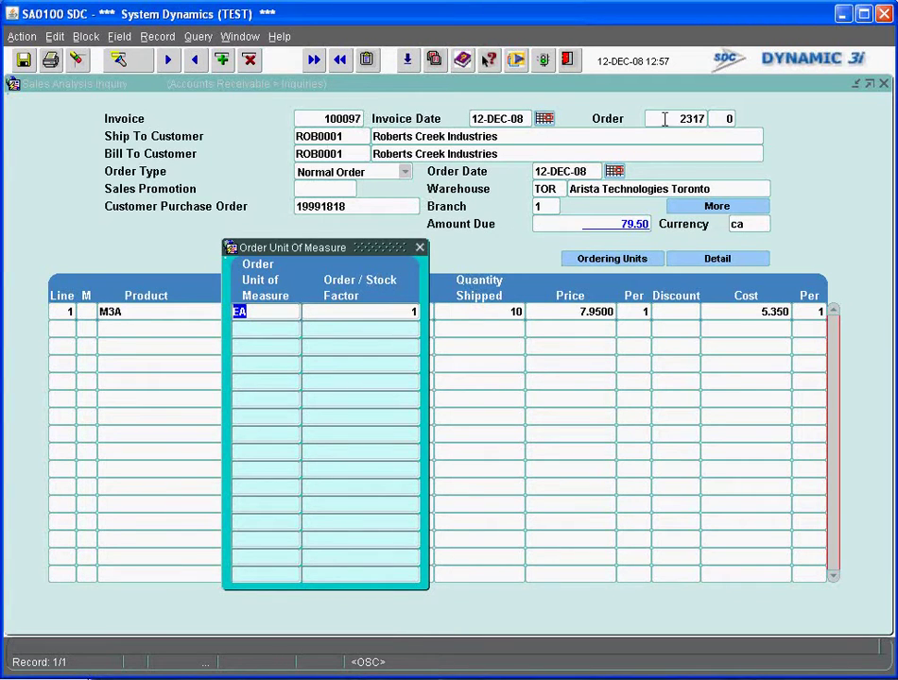
pyautogui.click(421, 249)
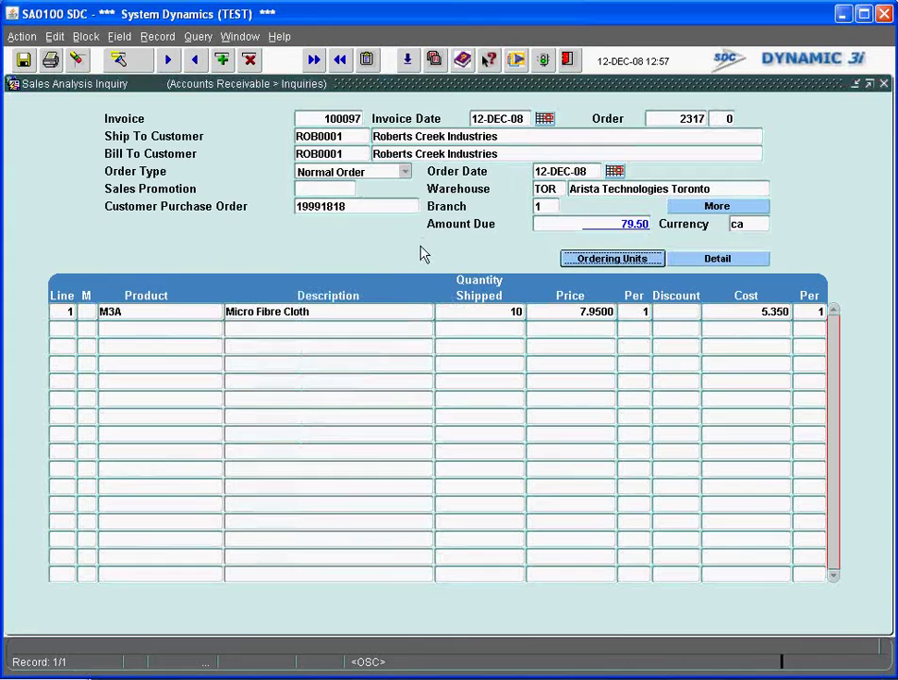
pyautogui.click(568, 62)
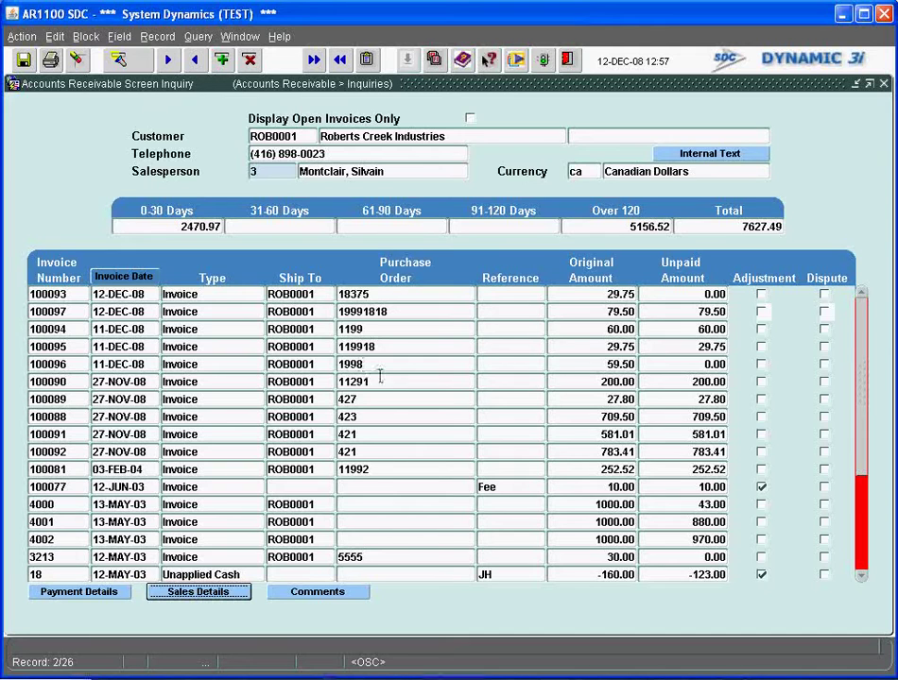
# Close the inquiry and expand Accounts Receivable > Processing > Cash Application in the navigator
pyautogui.click(568, 60)
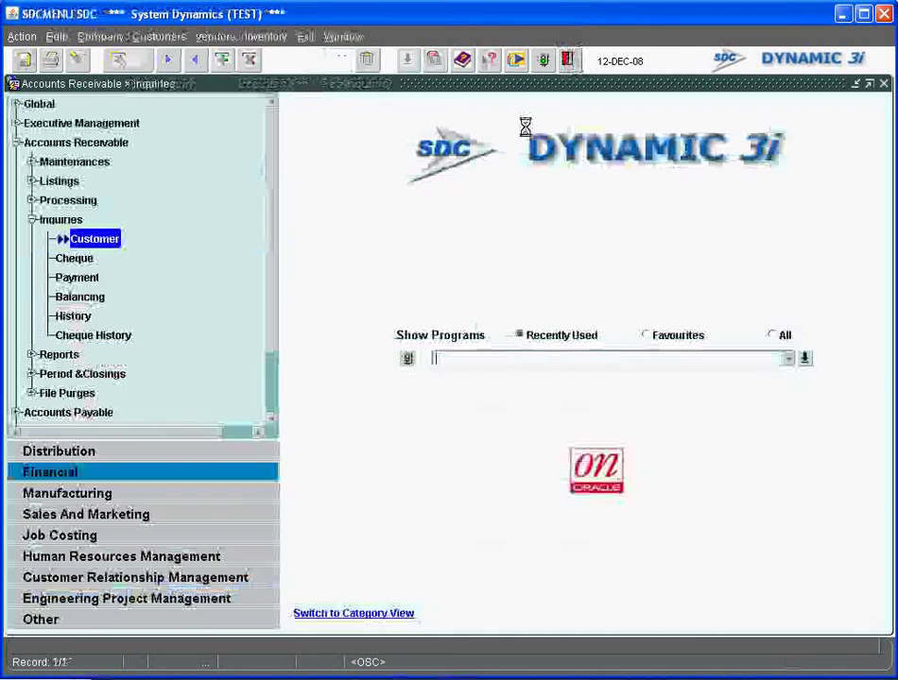
pyautogui.click(32, 219)
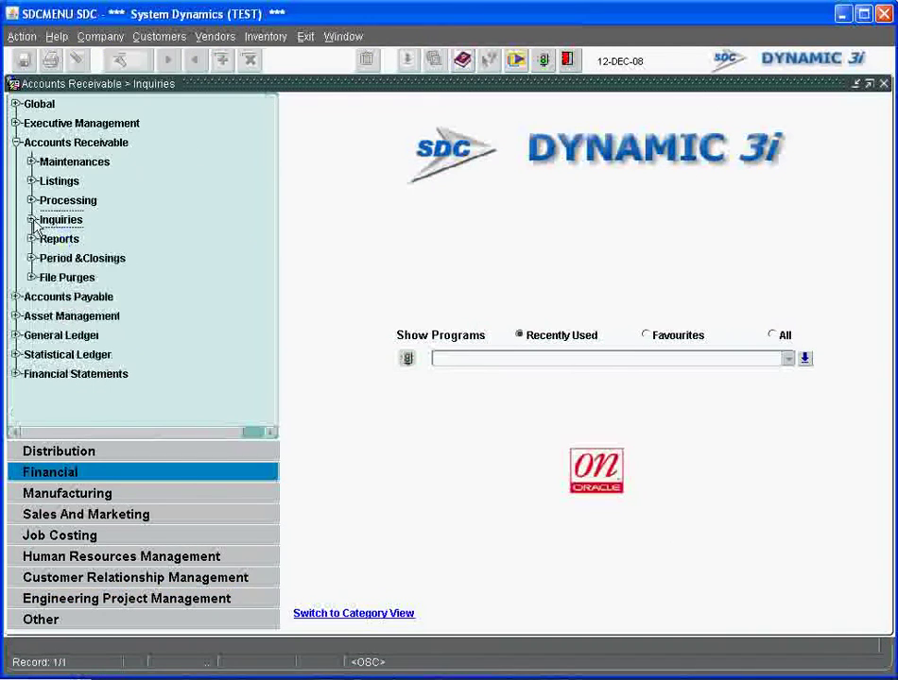
pyautogui.click(32, 201)
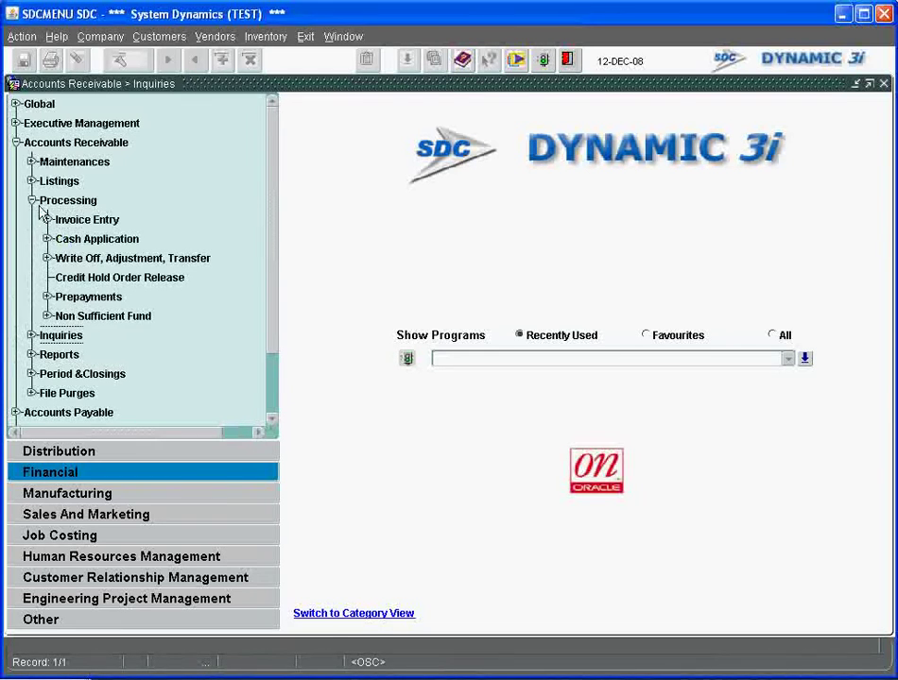
pyautogui.click(32, 200)
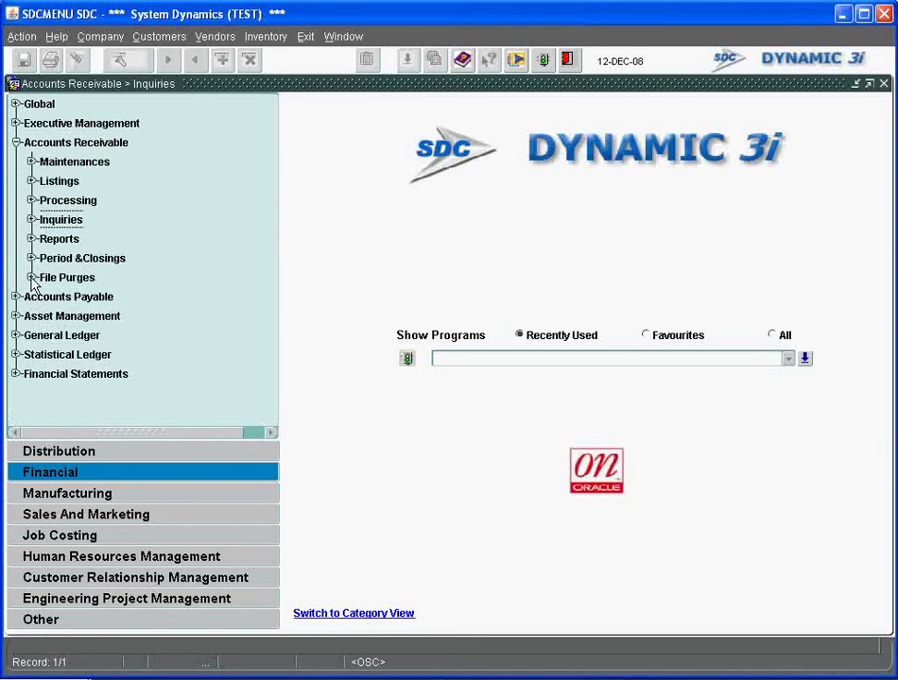
pyautogui.click(32, 200)
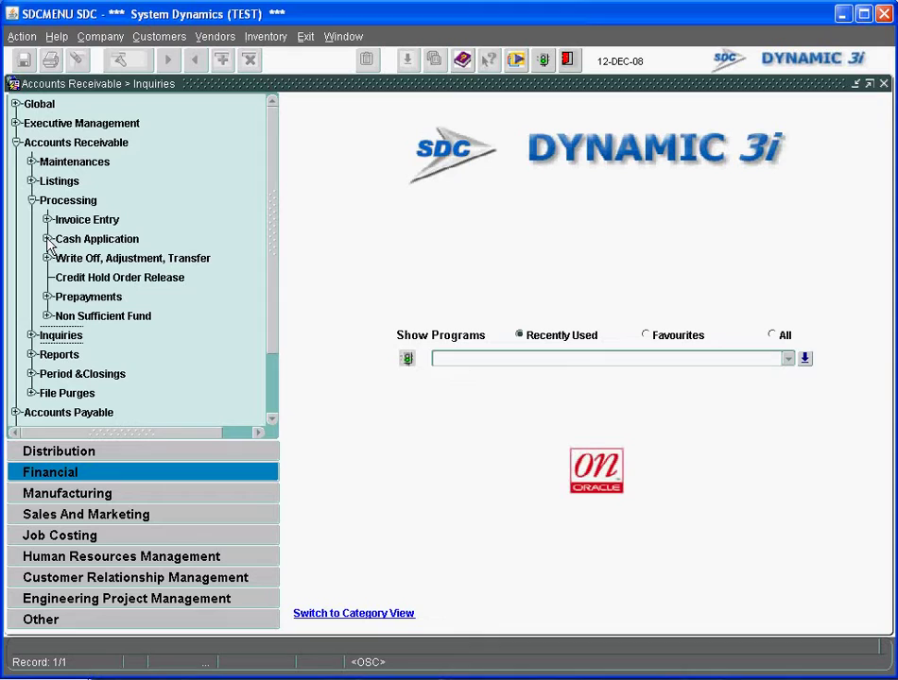
pyautogui.click(47, 240)
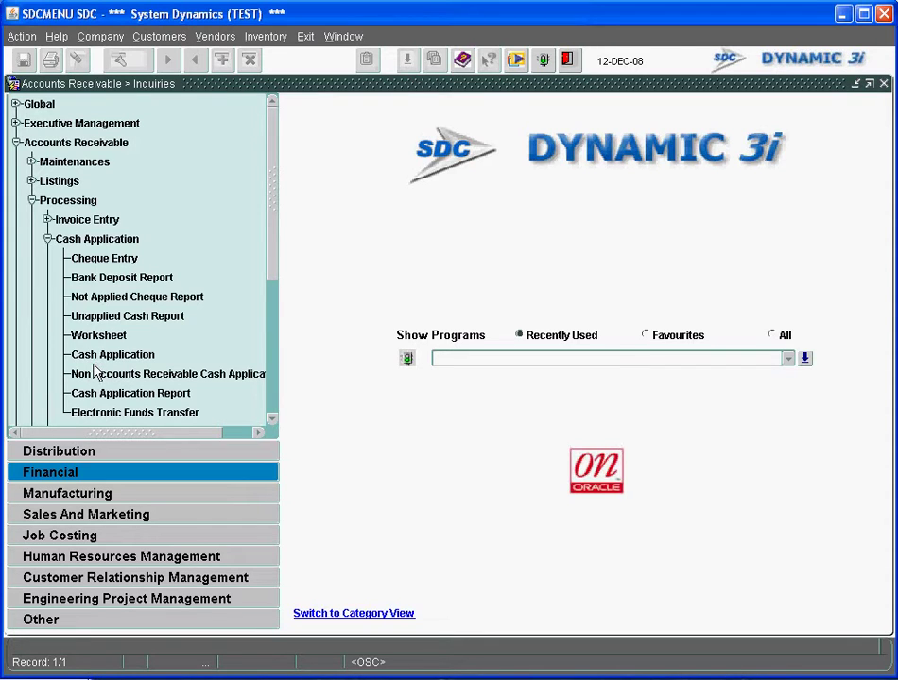
# Enter cheque 8764 from Roberts Creek Industries for 79.50 on branch and bank 1, and save it
pyautogui.doubleClick(85, 261)
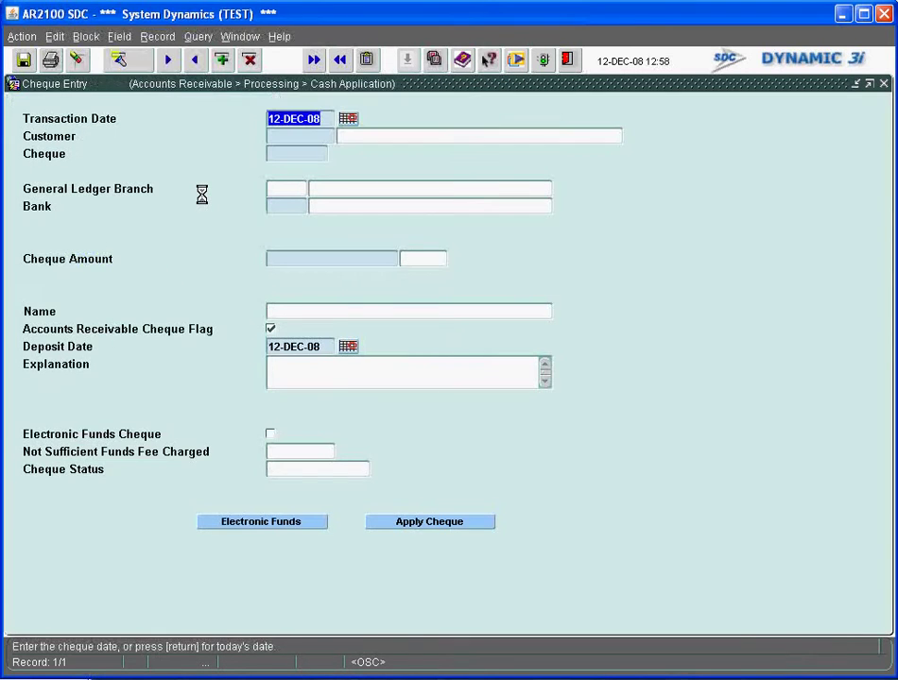
pyautogui.press('Return')
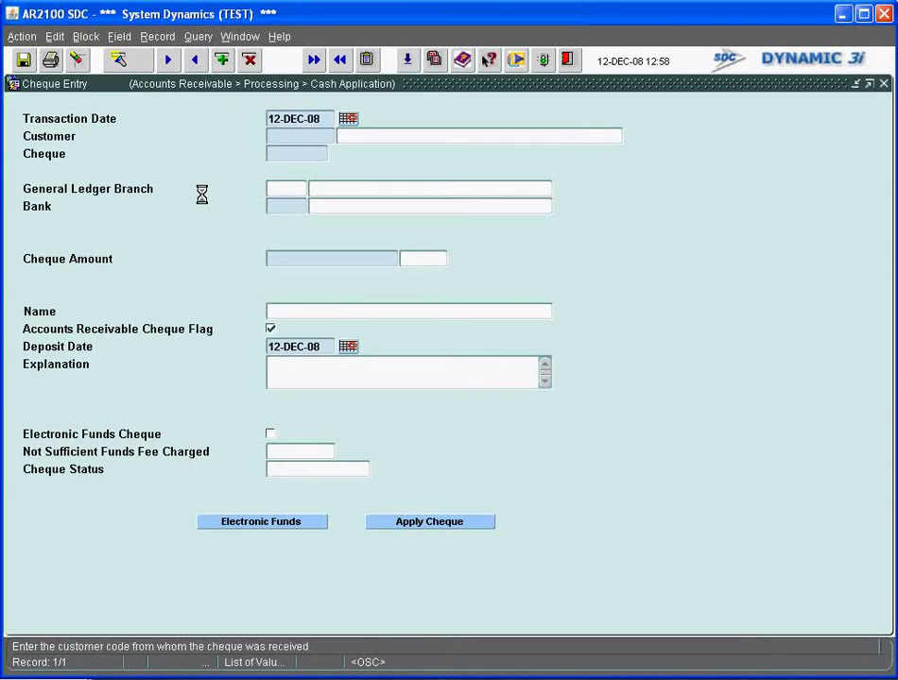
pyautogui.write('ROB0001')
pyautogui.press('Return')
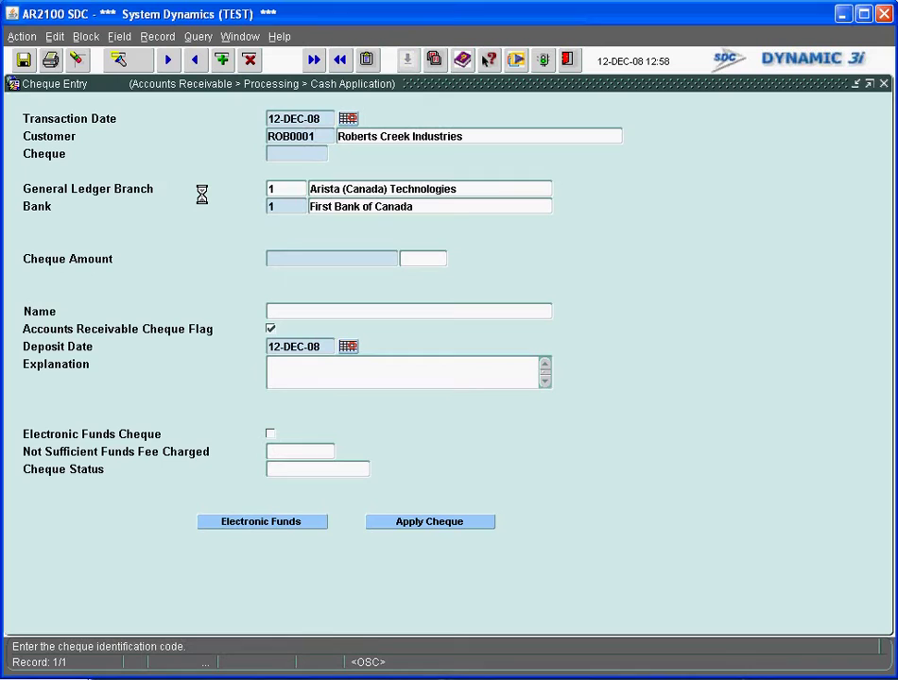
pyautogui.write('8764')
pyautogui.press('Return')
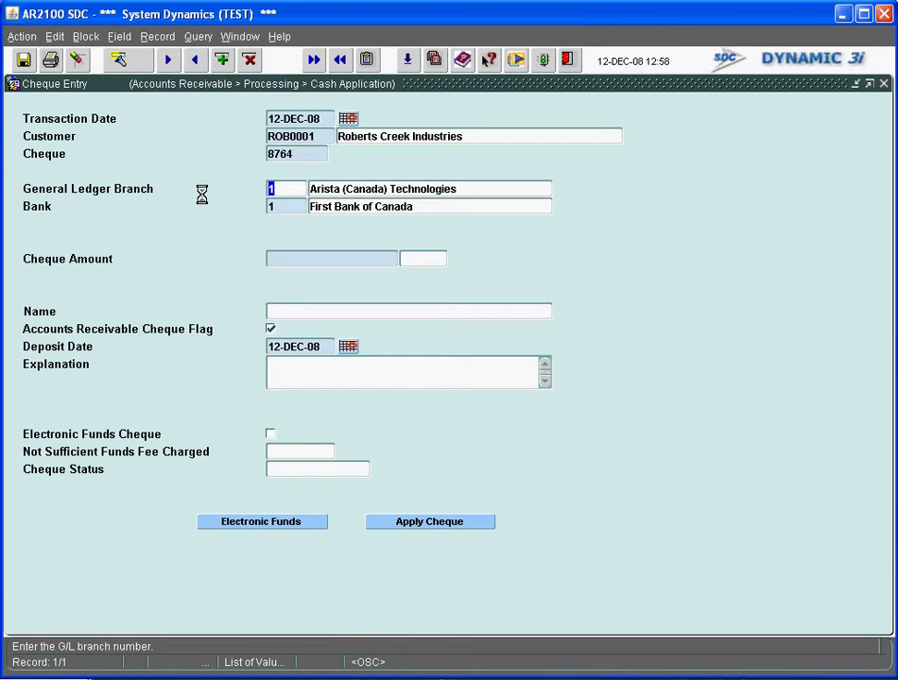
pyautogui.press('Return')
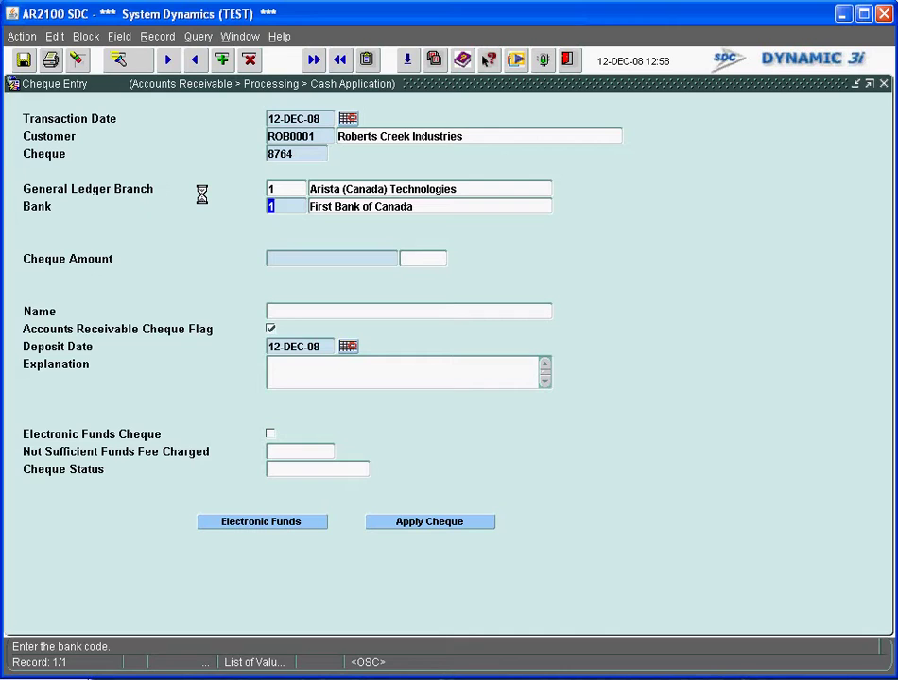
pyautogui.press('Tab')
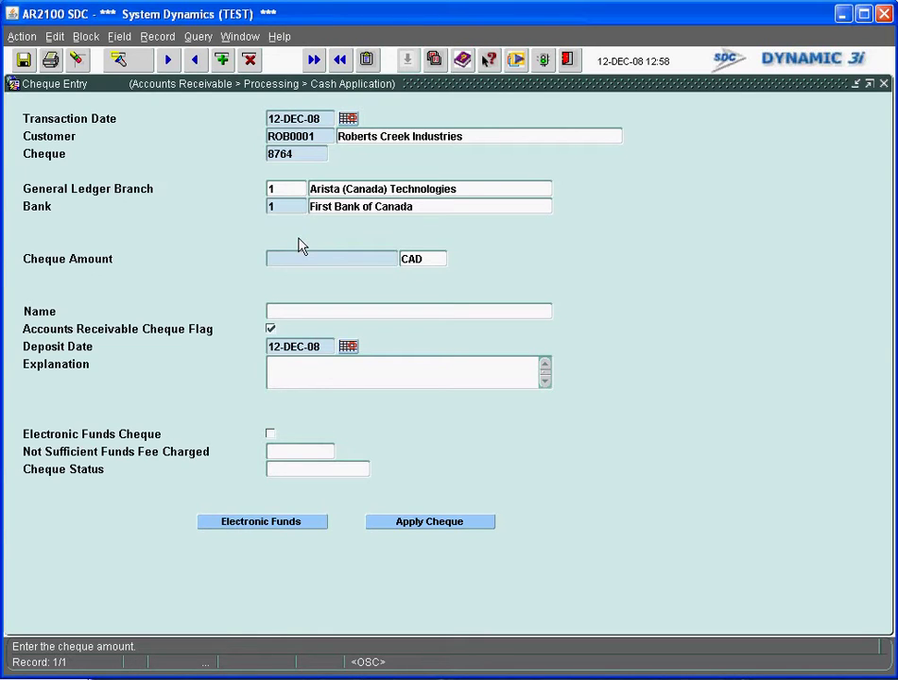
pyautogui.write('79.50')
pyautogui.press('Tab')
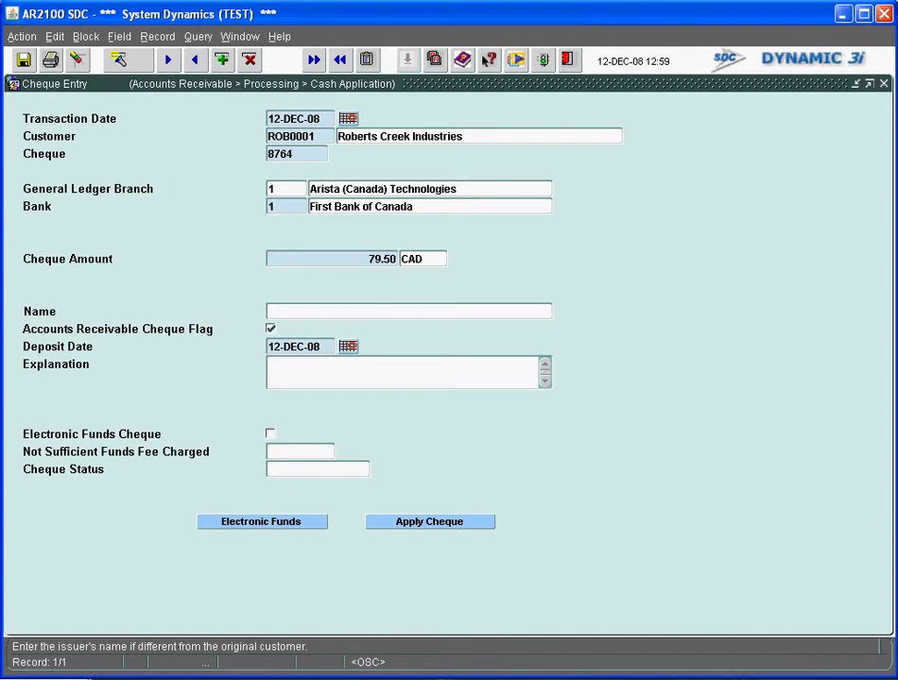
pyautogui.click(23, 59)
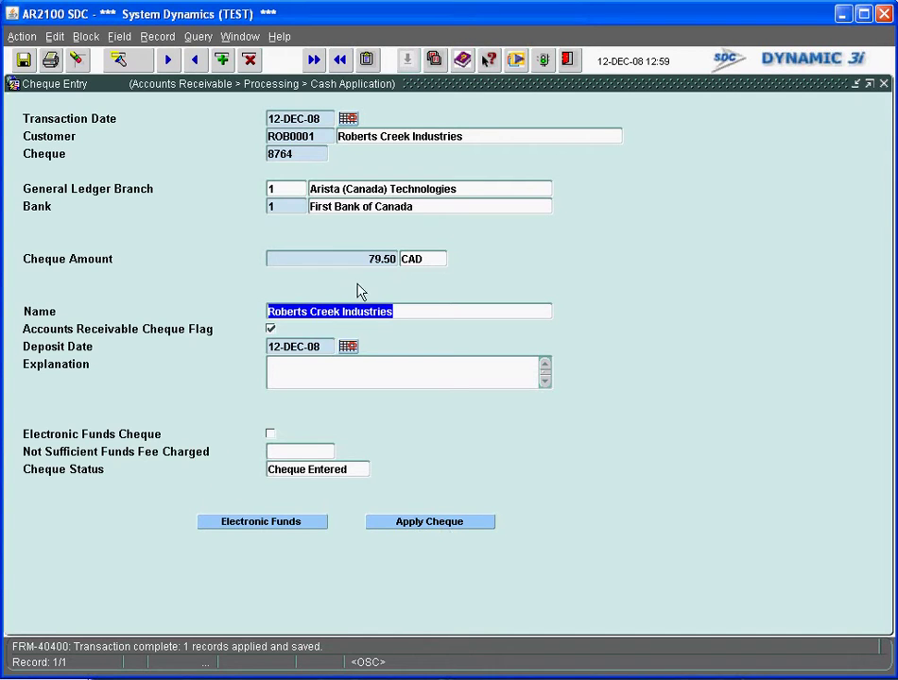
# Apply the full 79.50 cheque payment to invoice 100097 and save the application
pyautogui.click(456, 533)
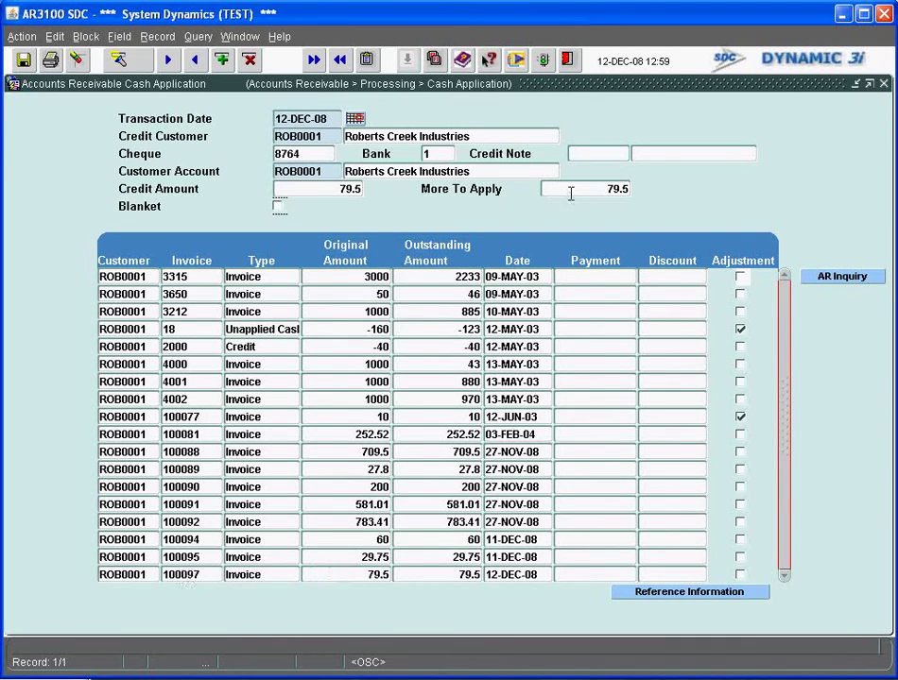
pyautogui.click(579, 578)
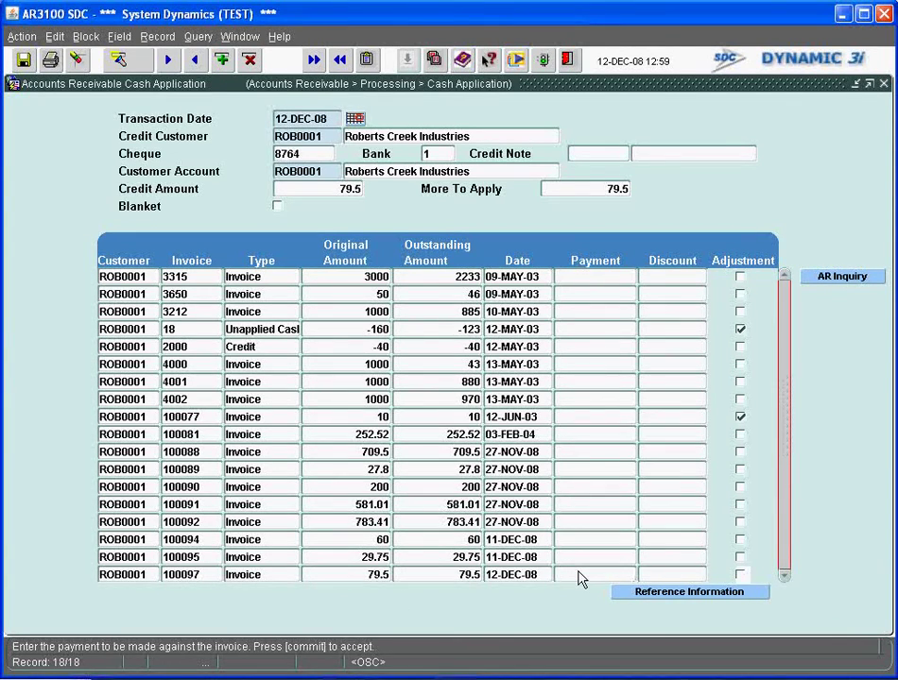
pyautogui.press('Tab')
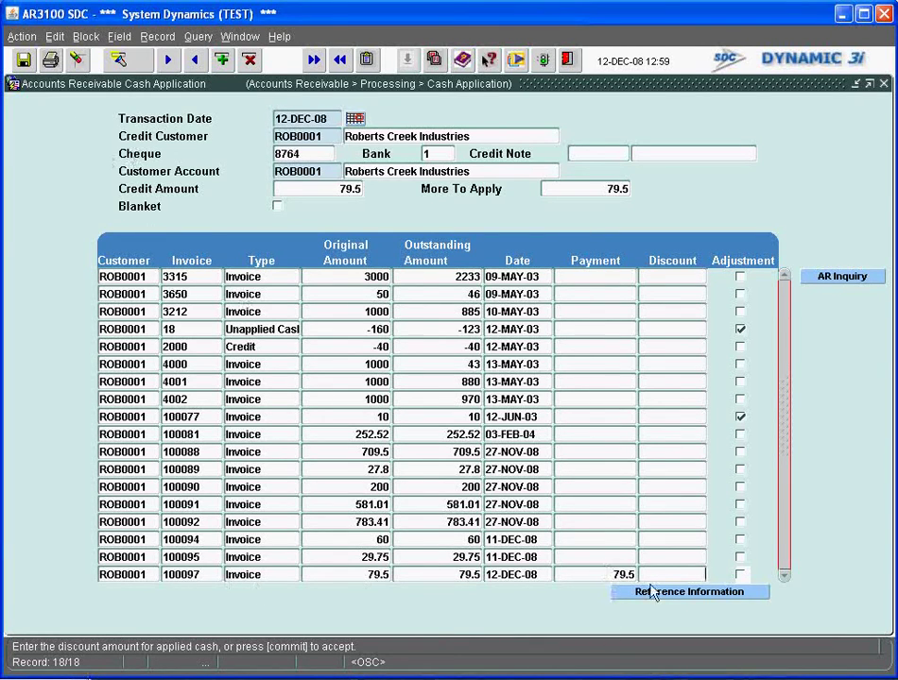
pyautogui.click(22, 58)
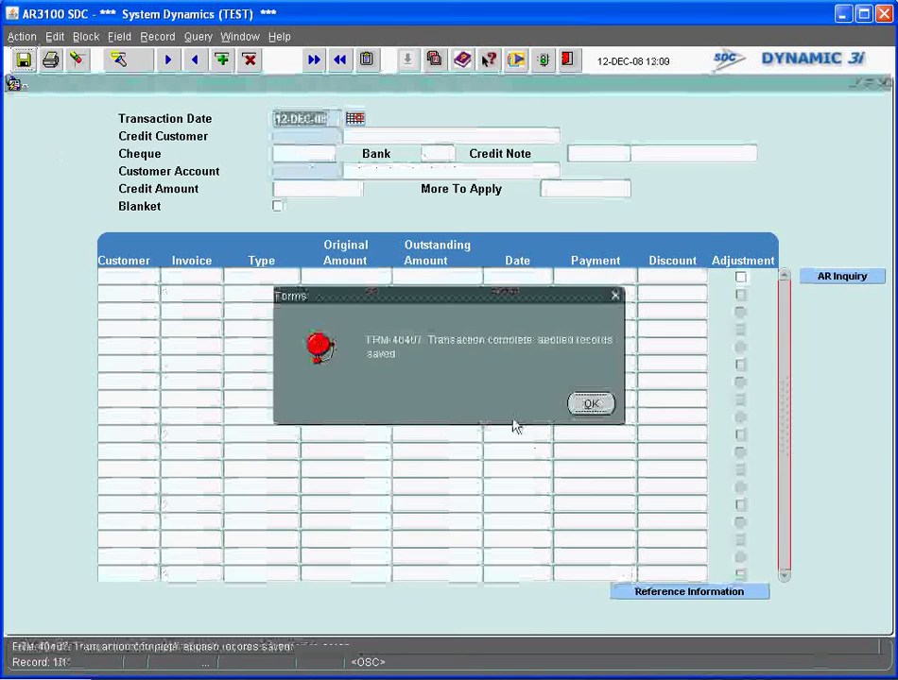
# Dismiss the completion message, close Cheque Entry, and expand Accounts Receivable Inquiries in the navigator
pyautogui.click(587, 405)
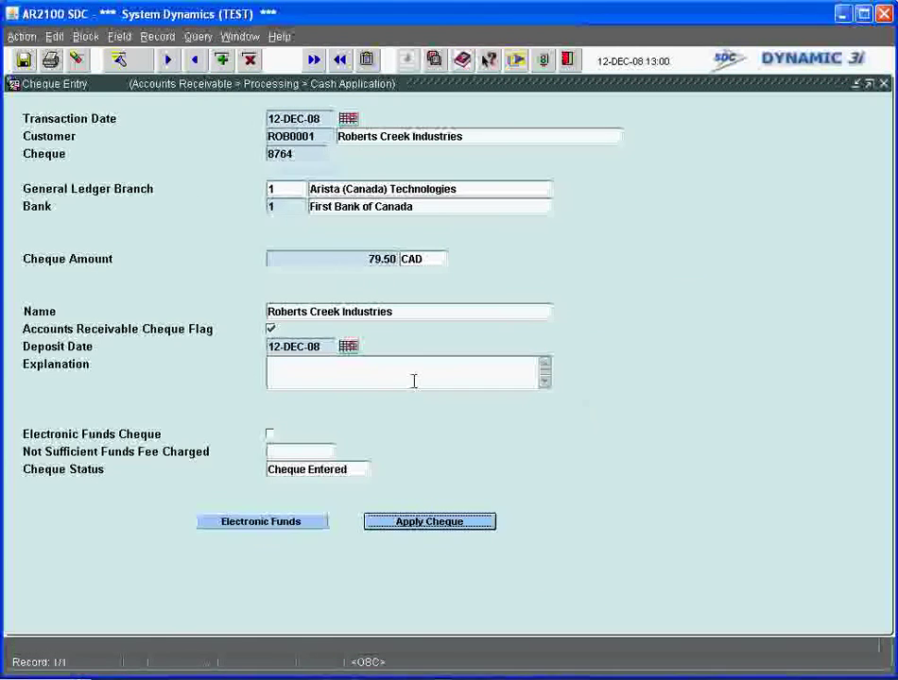
pyautogui.click(567, 59)
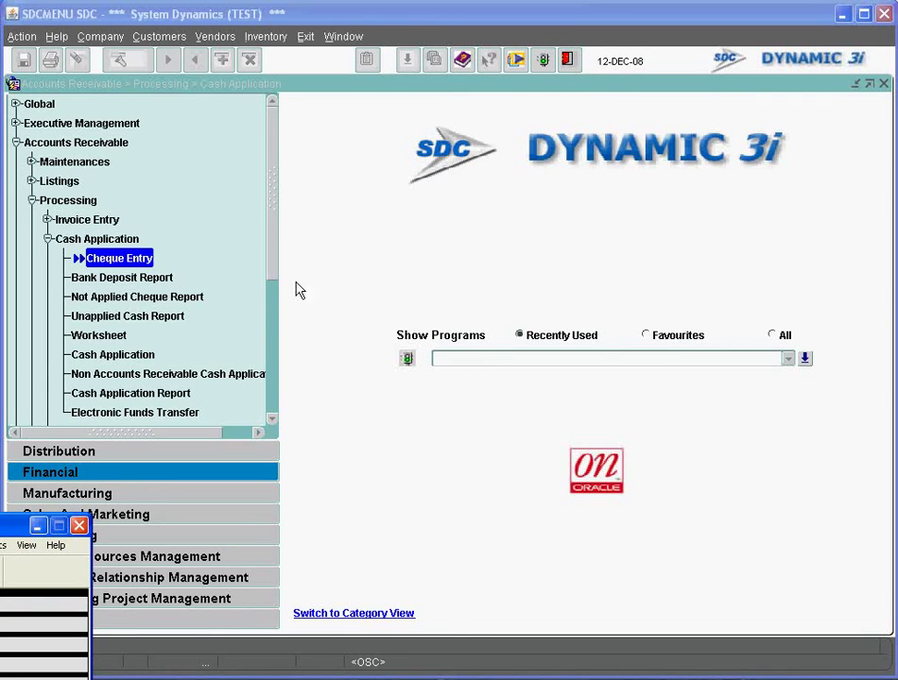
pyautogui.click(48, 239)
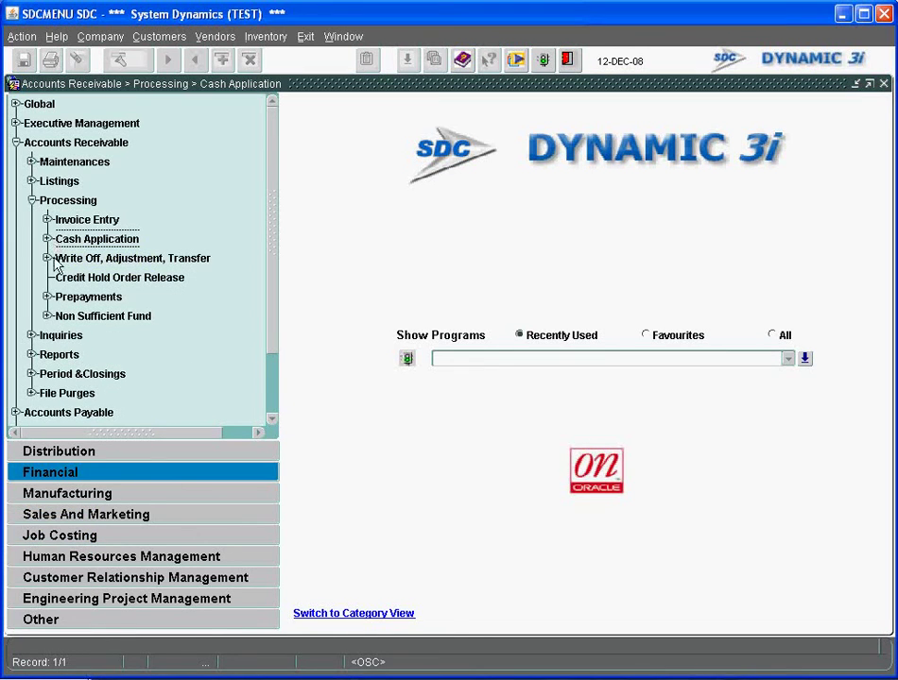
pyautogui.click(31, 335)
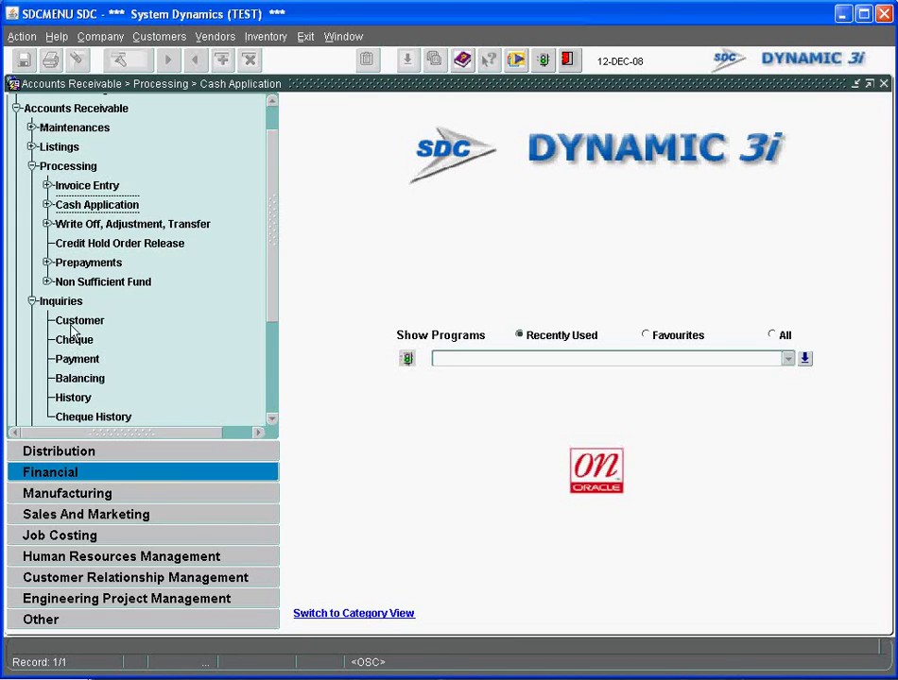
# Rerun the Customer inquiry for Roberts Creek Industries and select invoice 100097, now 0.00 unpaid
pyautogui.click(72, 323)
pyautogui.doubleClick(74, 323)
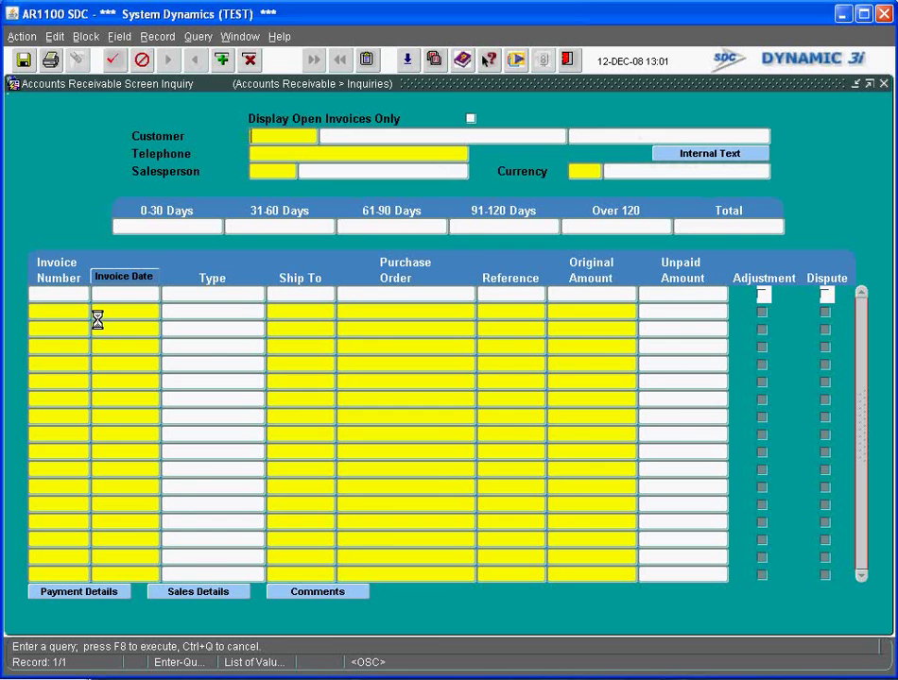
pyautogui.write('ROB0001')
pyautogui.press('F8')
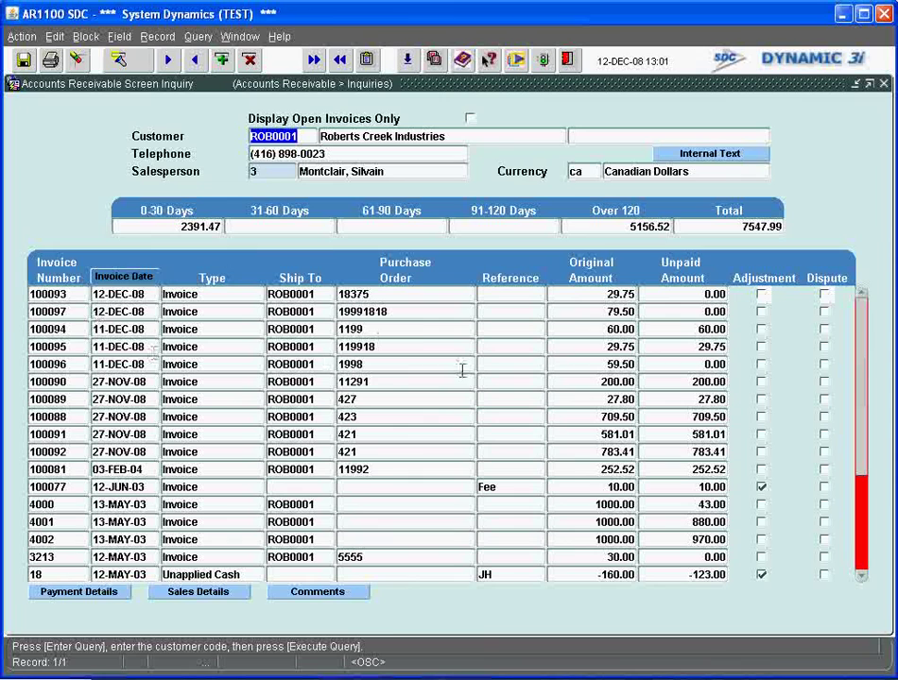
pyautogui.click(58, 311)
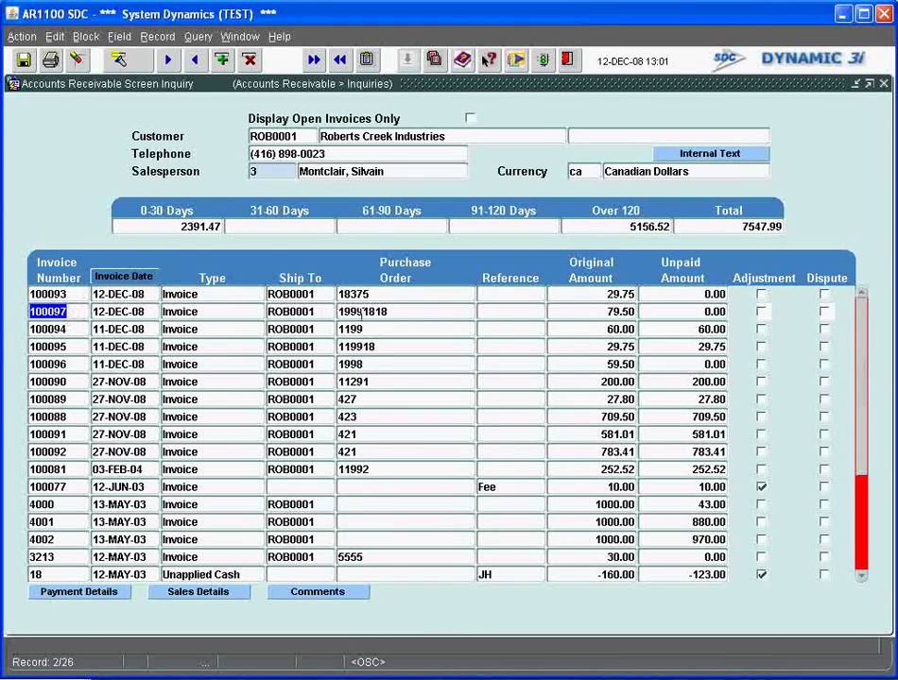